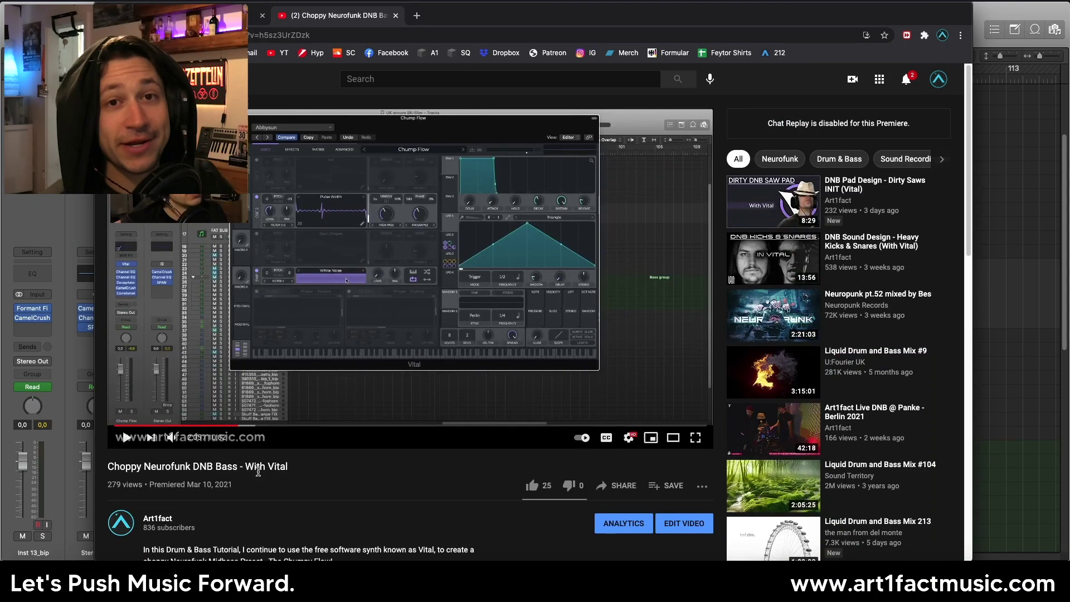
# - Find the YouTube comment suggesting more vowel content for a Noisia style bass and expand its replies
pyautogui.scroll(2, 258, 473)
pyautogui.scroll(-5, 259, 475)
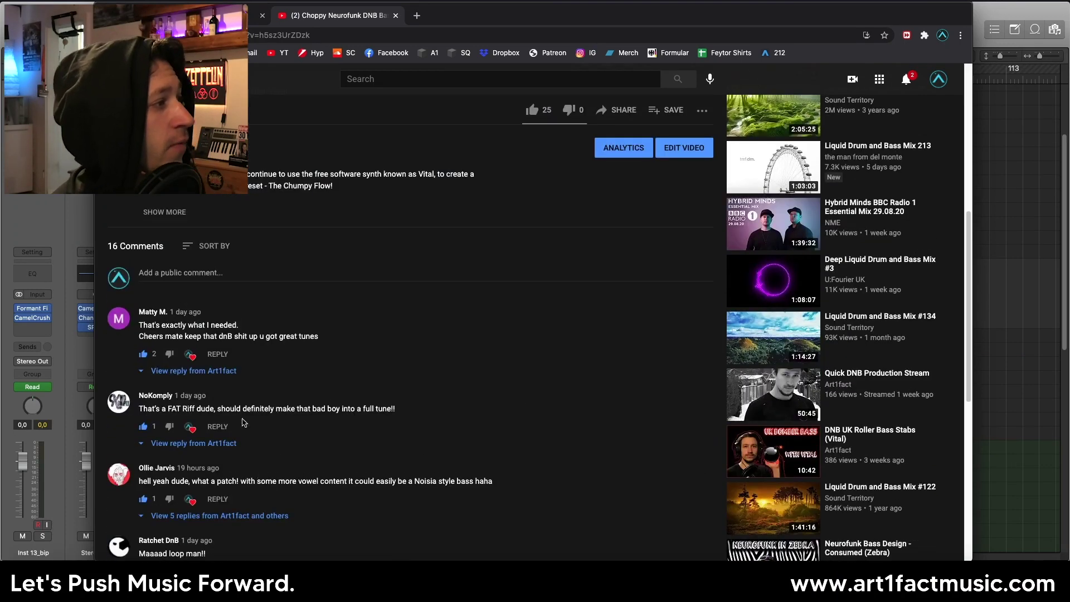
pyautogui.scroll(-1, 195, 475)
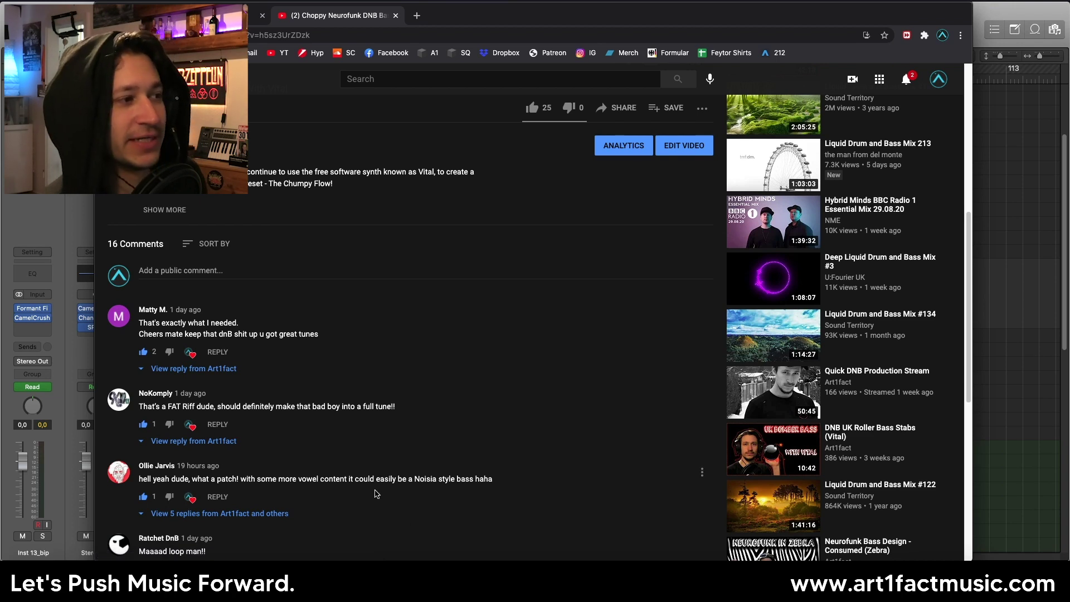
pyautogui.scroll(-4, 374, 495)
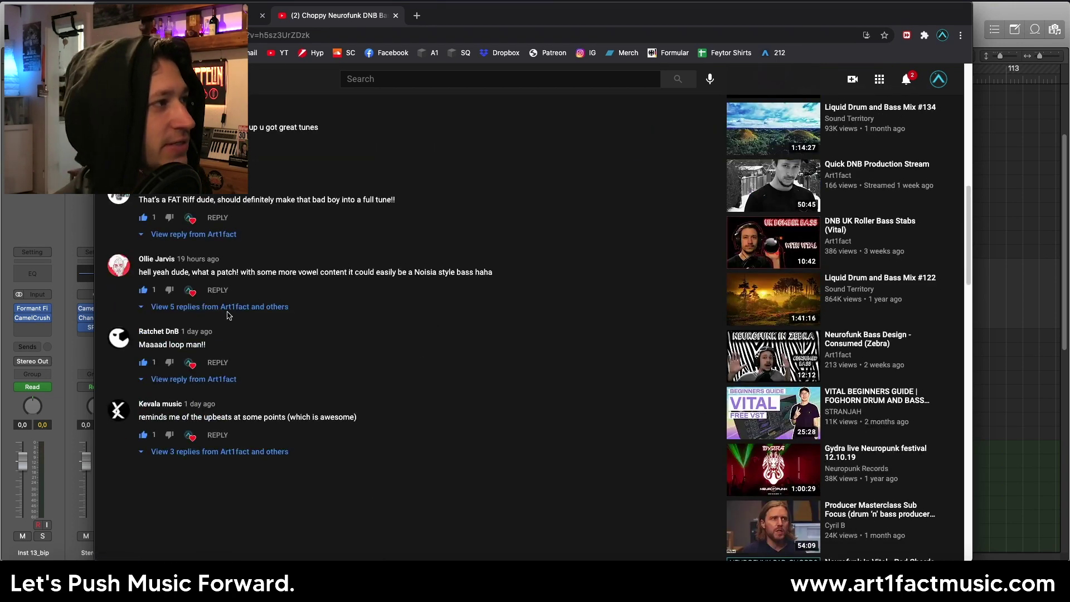
pyautogui.click(227, 310)
pyautogui.scroll(-1, 227, 316)
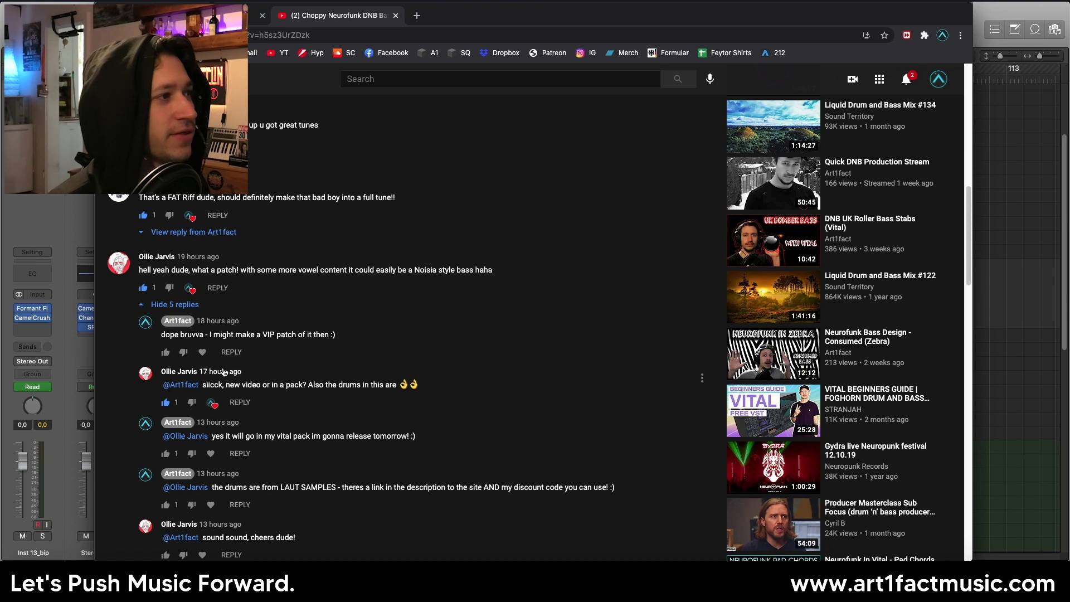
# - Switch to the UK VITAL 2021 project in Logic Pro, unmute and solo the Chumpy VIP track, and audition it briefly
pyautogui.press('super+Tab')
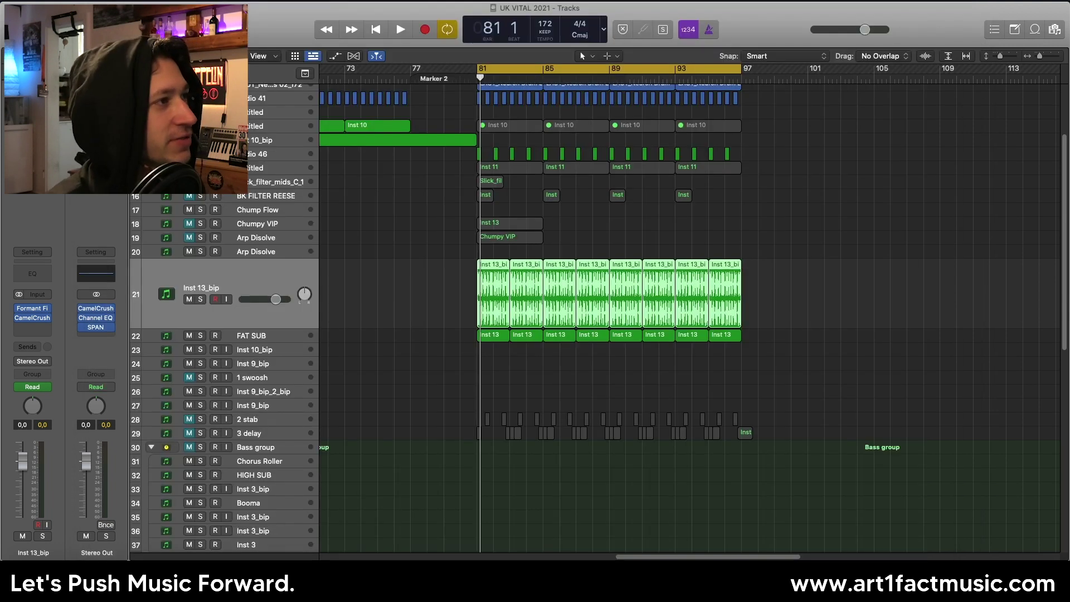
pyautogui.click(252, 238)
pyautogui.click(252, 225)
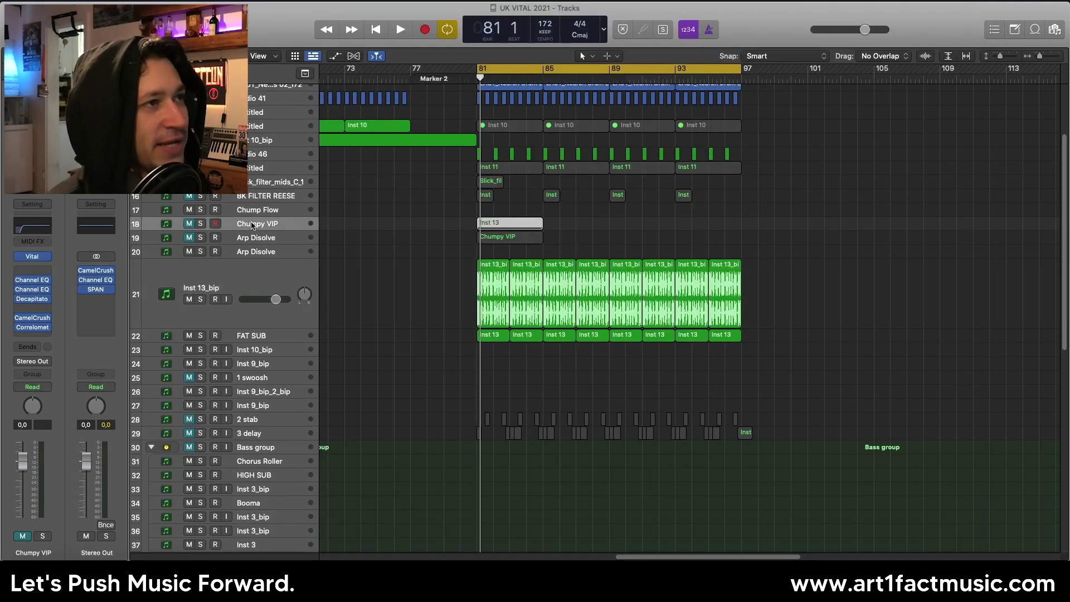
pyautogui.click(253, 232)
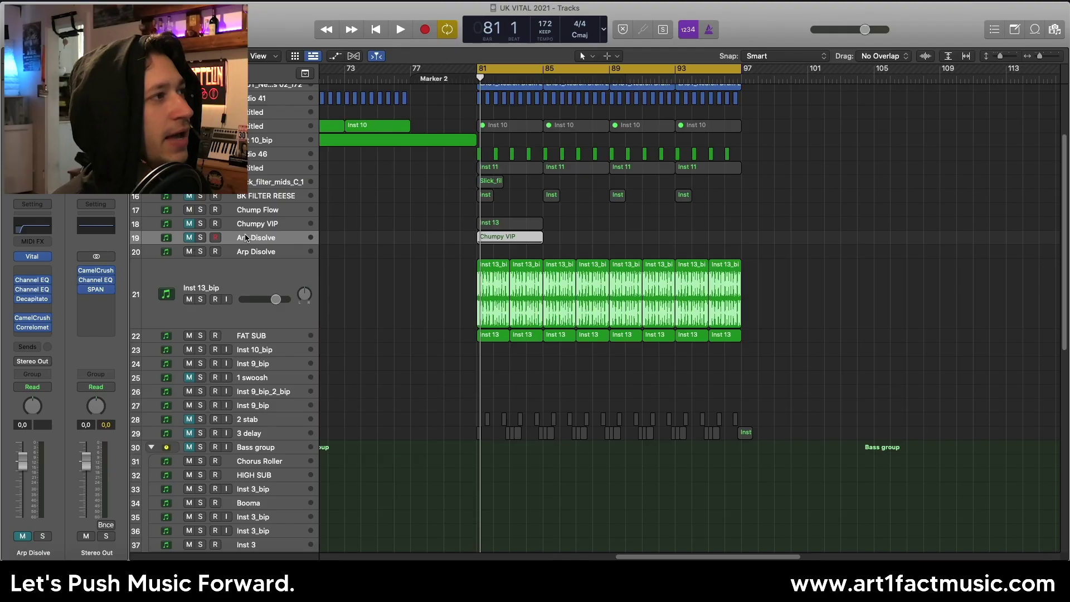
pyautogui.click(234, 227)
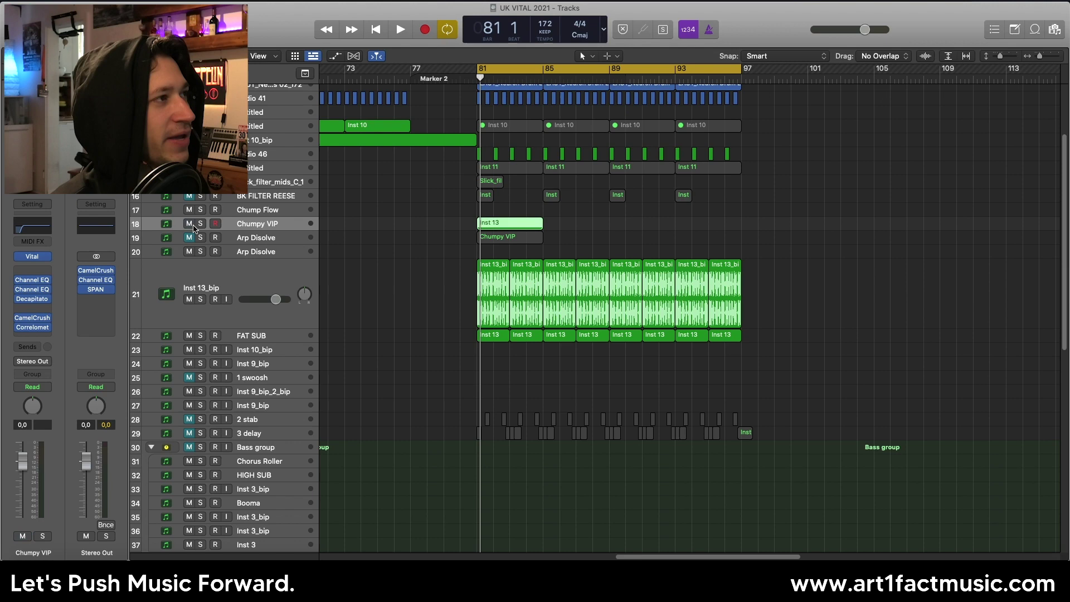
pyautogui.click(217, 279)
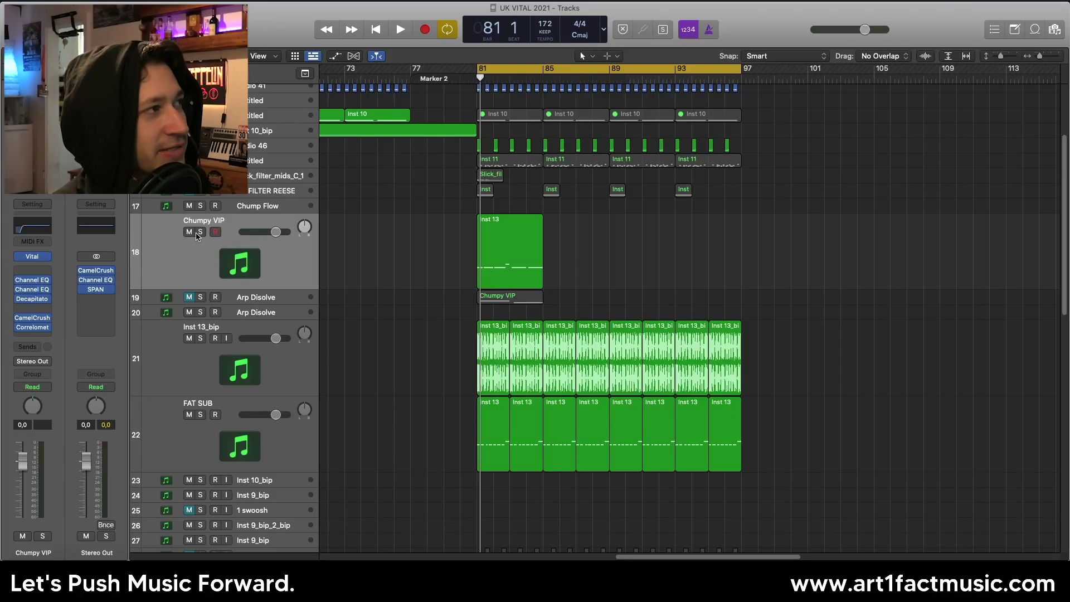
pyautogui.click(200, 232)
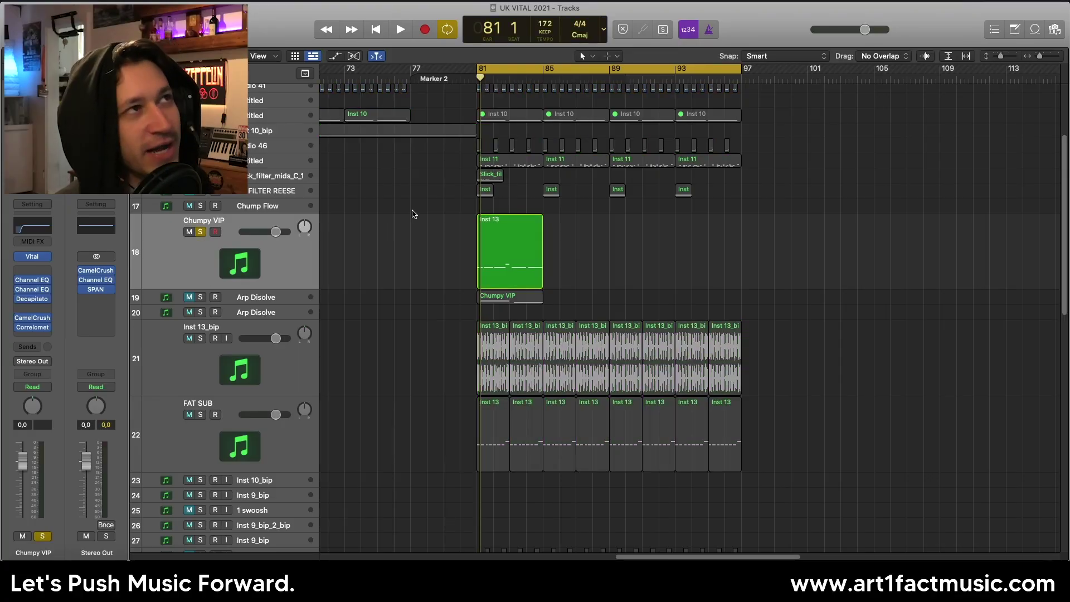
pyautogui.press('space')
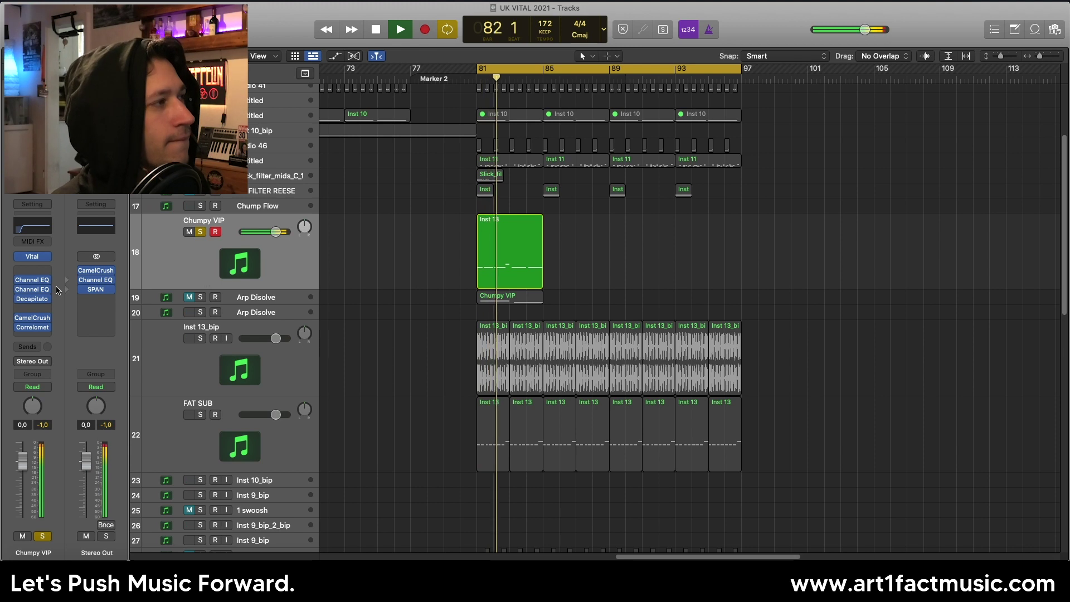
pyautogui.moveTo(34, 261)
pyautogui.press('space')
# - Show the Chumpy VIP track's Vital synth and remove the velocity modulation from oscillator 1's Rand Amp morph
pyautogui.press('v')
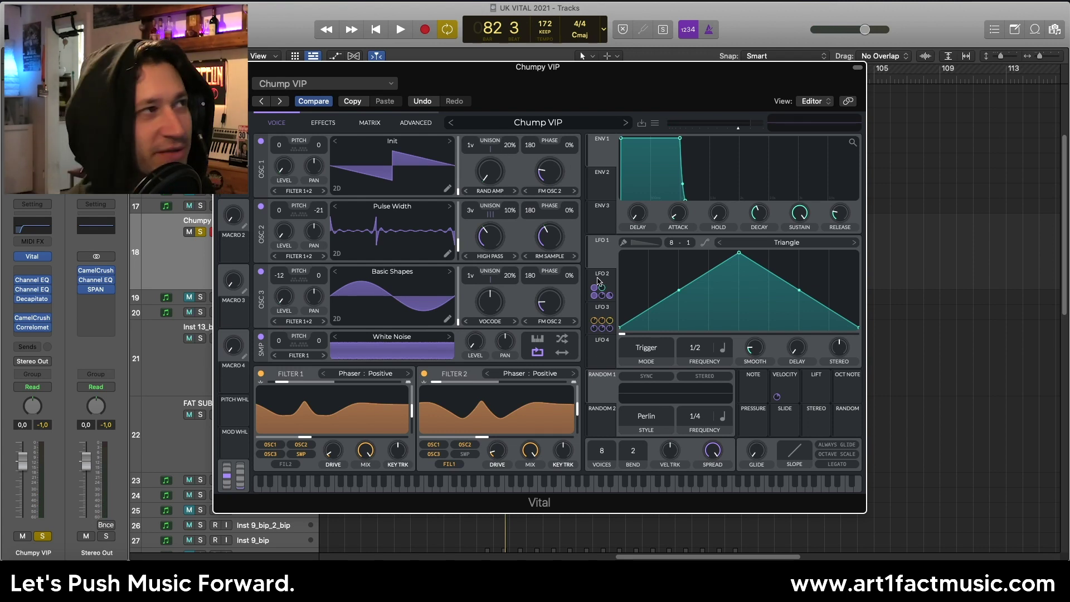
pyautogui.moveTo(547, 83); pyautogui.dragTo(695, 80)
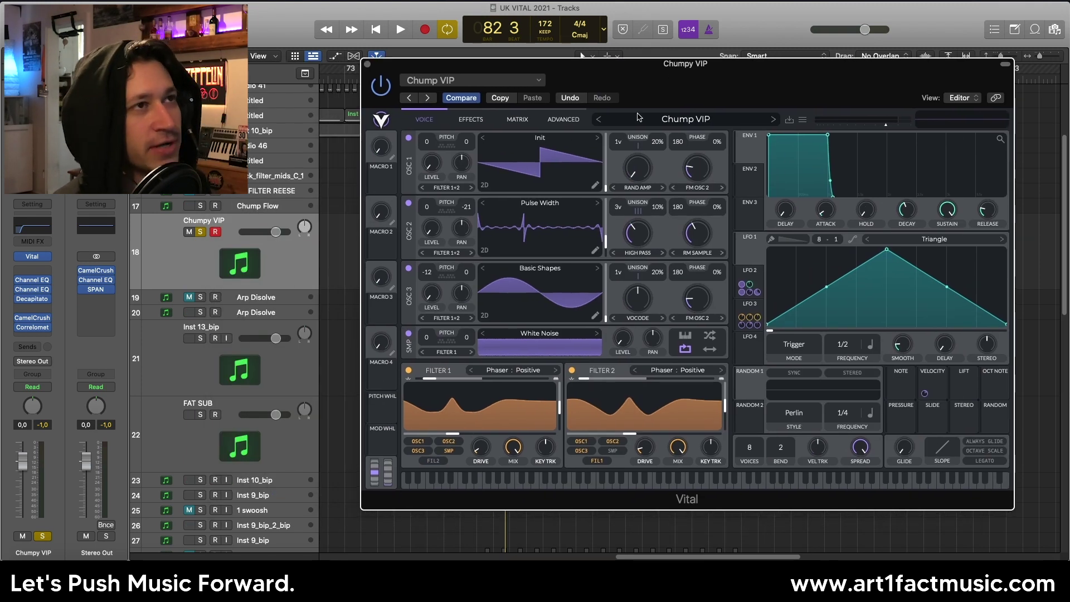
pyautogui.rightClick(926, 395)
pyautogui.click(939, 401)
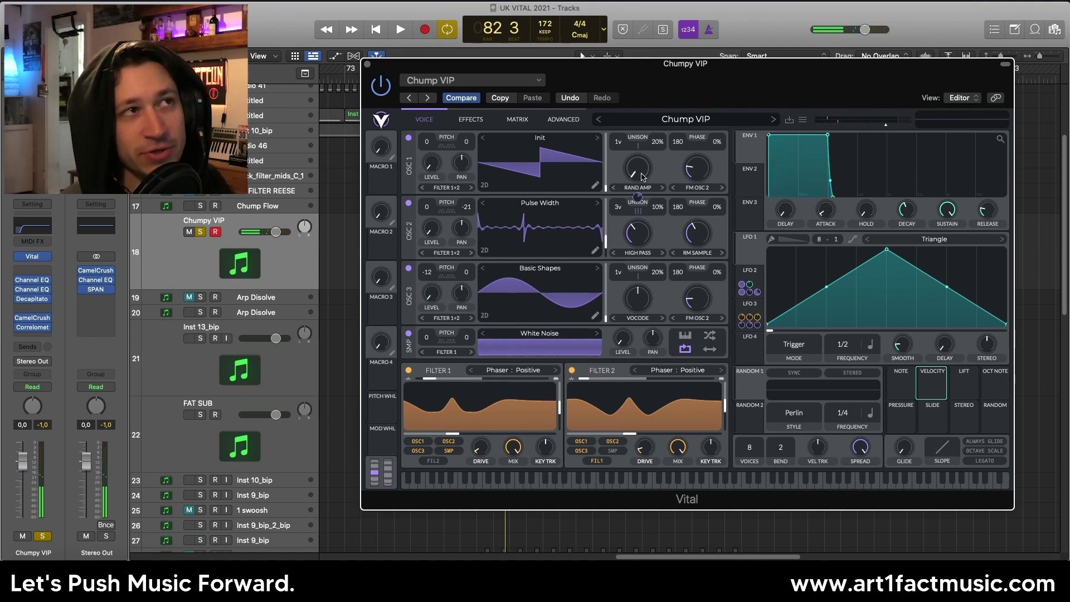
# - Try sweeping oscillator 1's Rand Amp by hand, return it to zero, and assign velocity to it with an amount of 0.205
pyautogui.moveTo(643, 177); pyautogui.dragTo(639, 221)
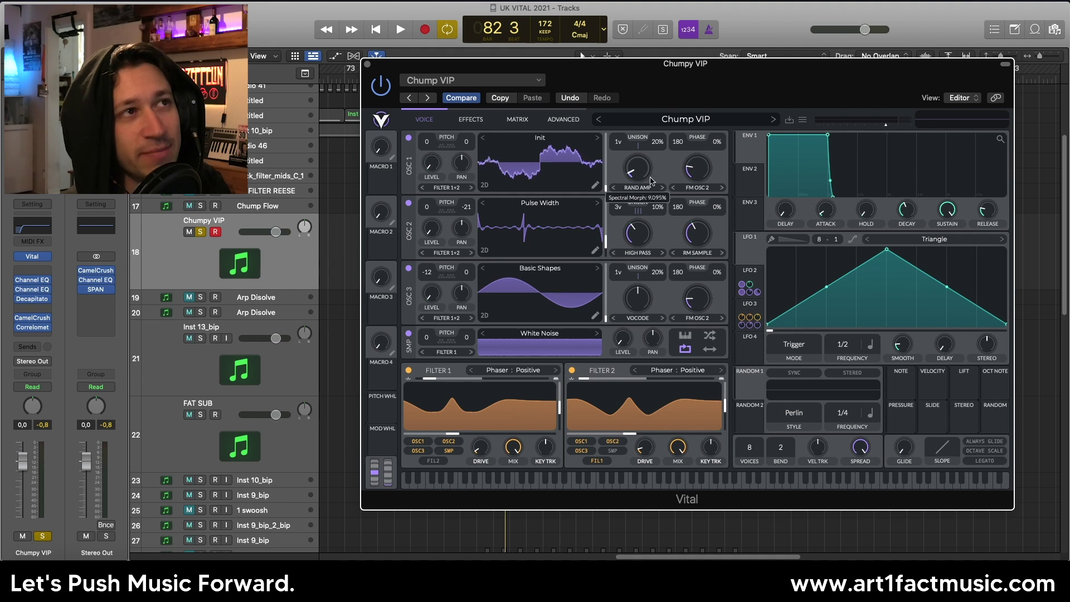
pyautogui.moveTo(651, 180); pyautogui.dragTo(653, 163)
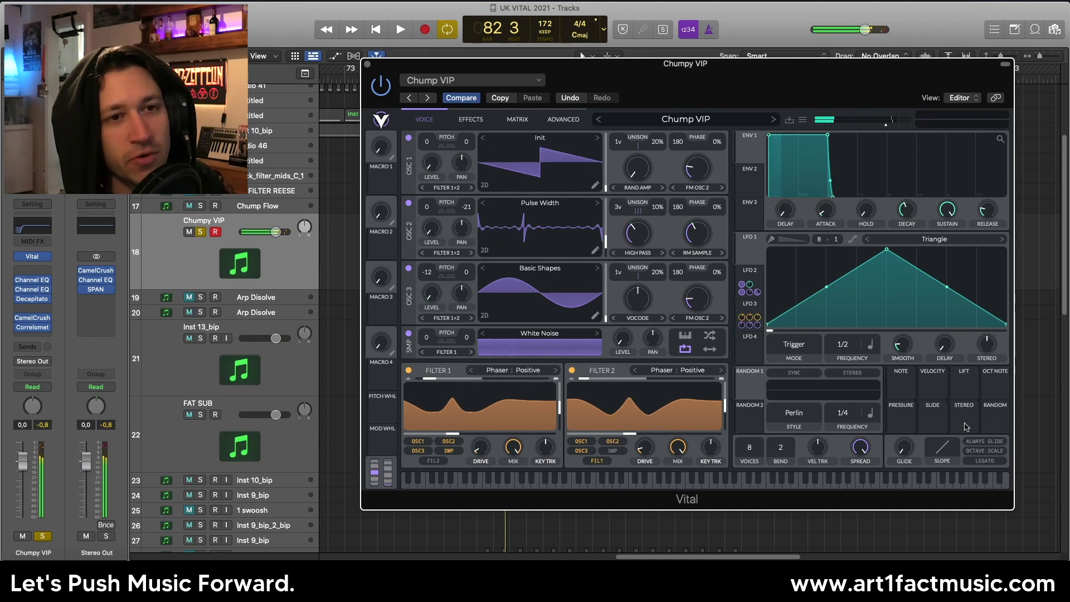
pyautogui.moveTo(935, 390); pyautogui.dragTo(638, 206)
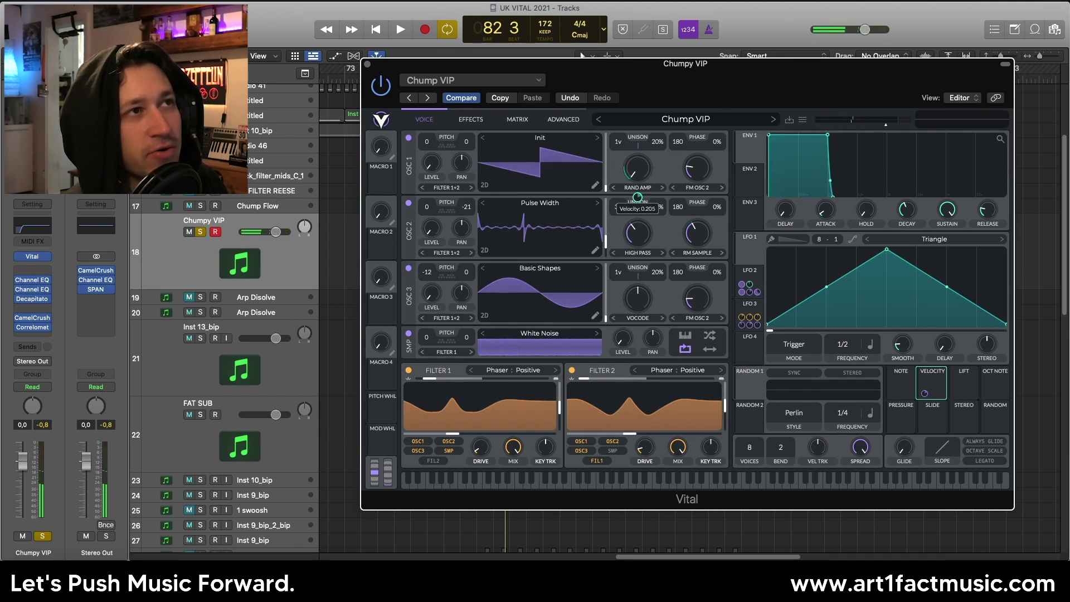
# - Close Vital, open the Chumpy VIP track's Inst 13 region in the Piano Roll, and examine the velocities of its first two notes
pyautogui.click(368, 65)
pyautogui.doubleClick(503, 240)
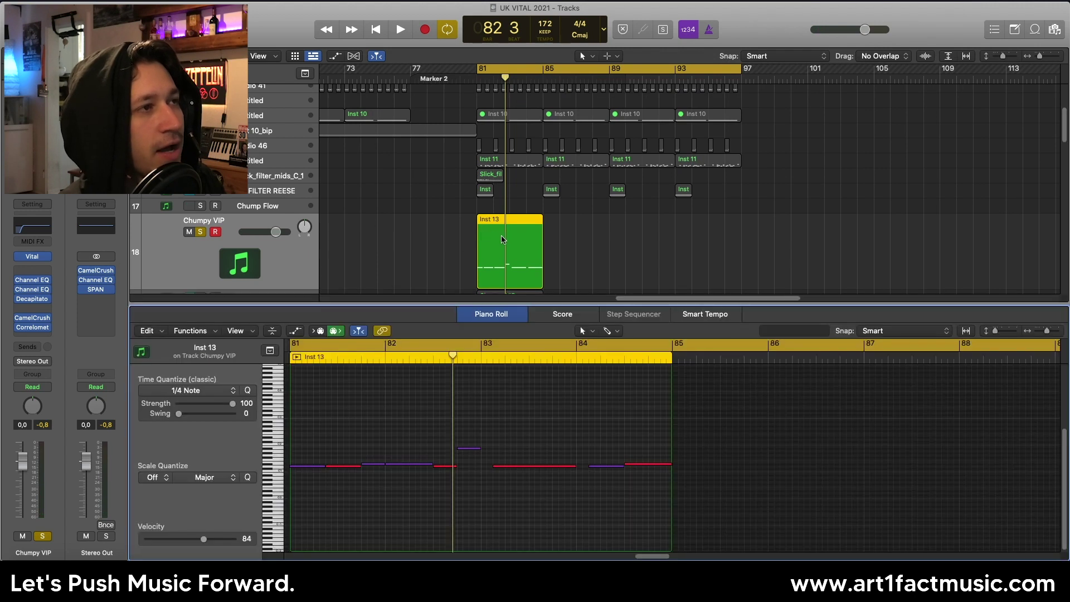
pyautogui.click(306, 468)
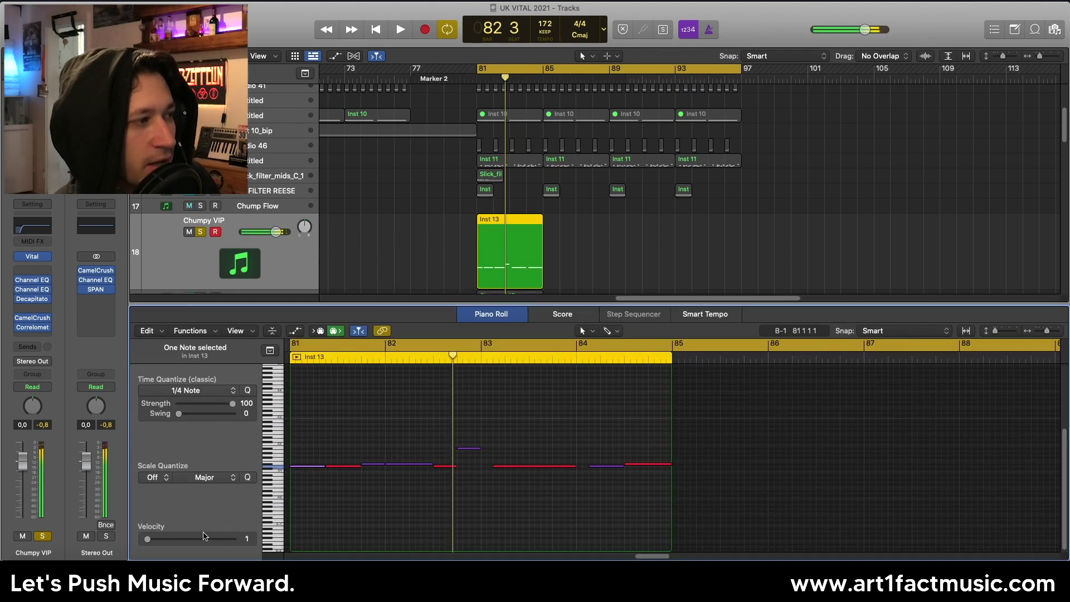
pyautogui.click(305, 480)
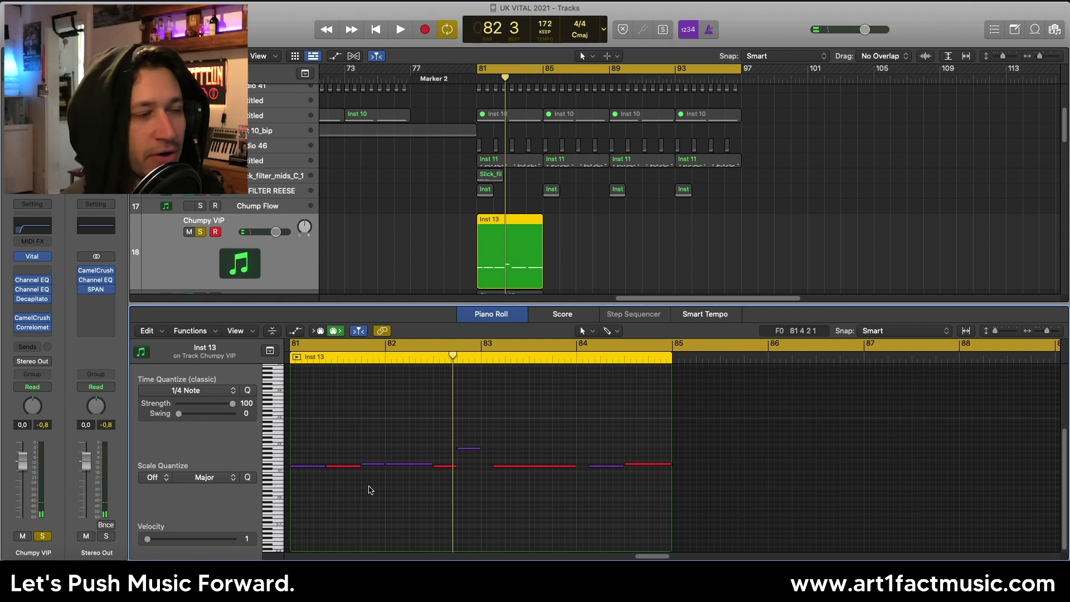
pyautogui.moveTo(352, 459); pyautogui.dragTo(349, 452)
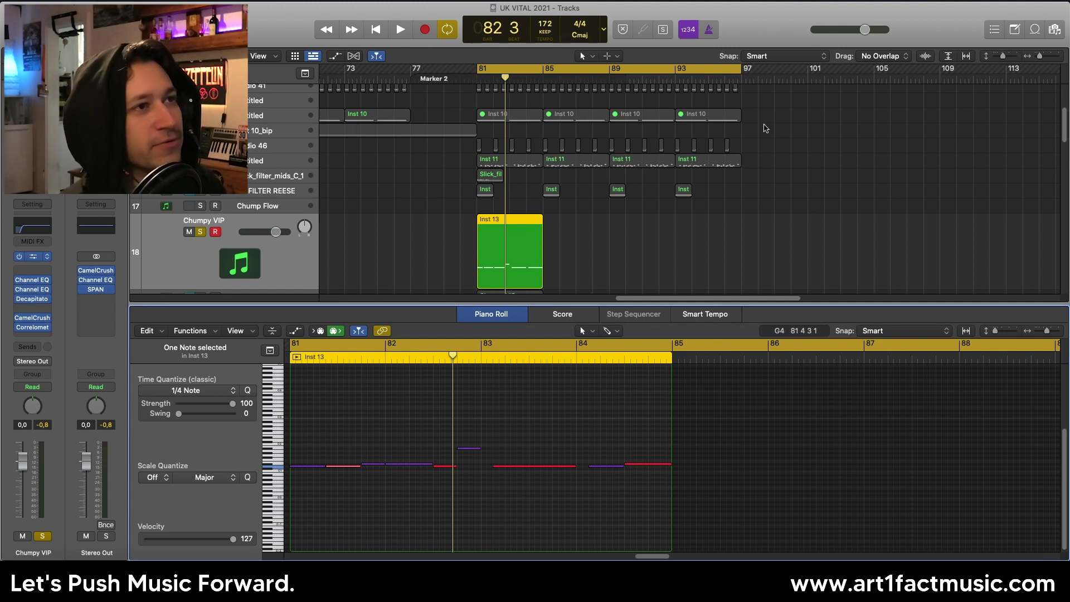
# - Check the velocity modulation amount on oscillator 1 in Vital, and play the Inst 13 notes to hear their velocity differences
pyautogui.press('v')
pyautogui.moveTo(925, 396)
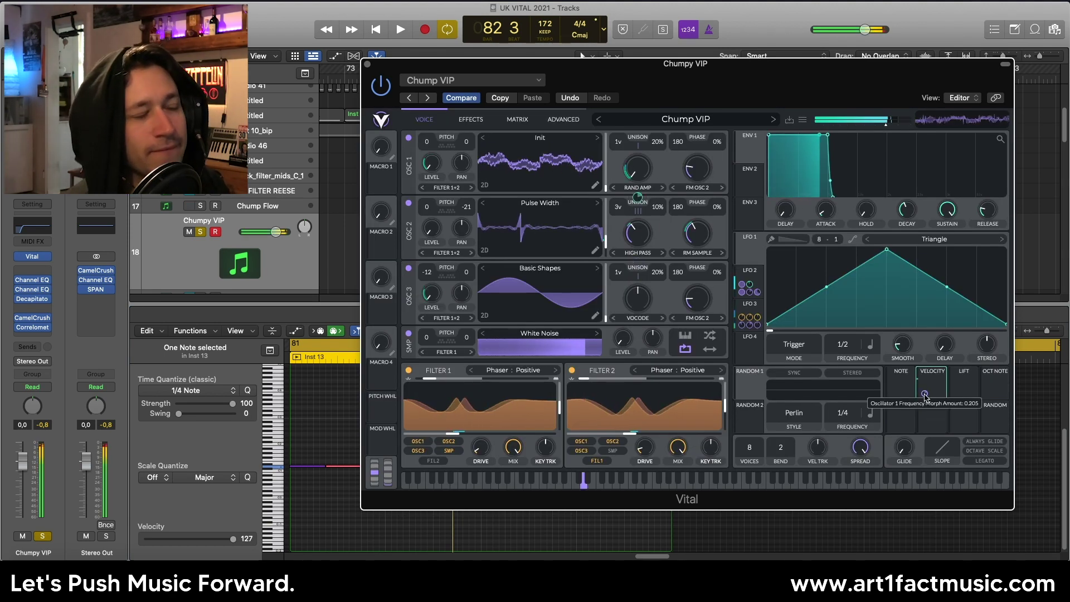
pyautogui.press('v')
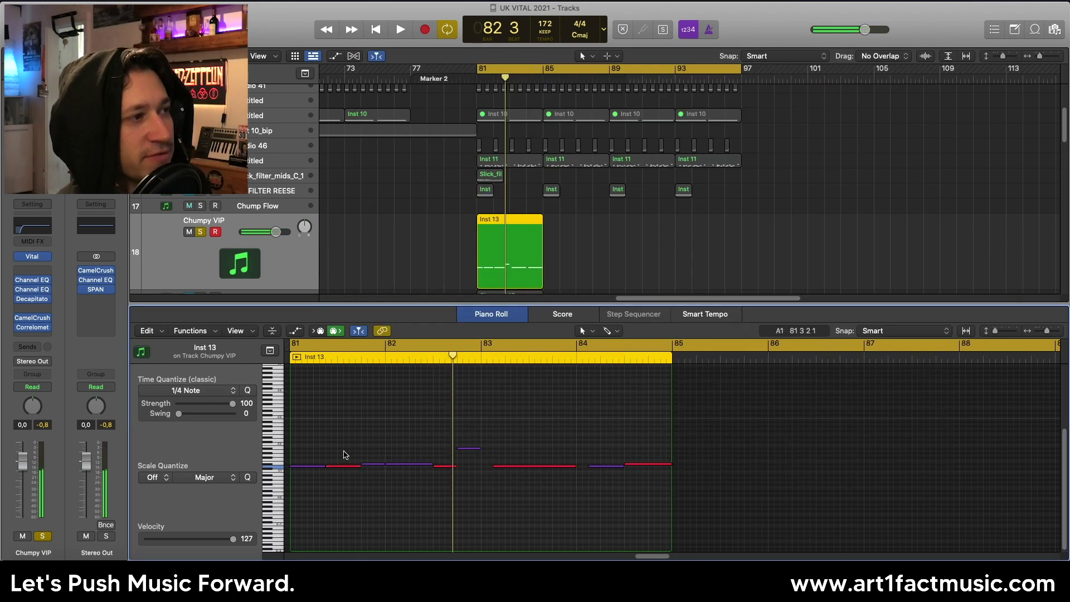
pyautogui.press('space')
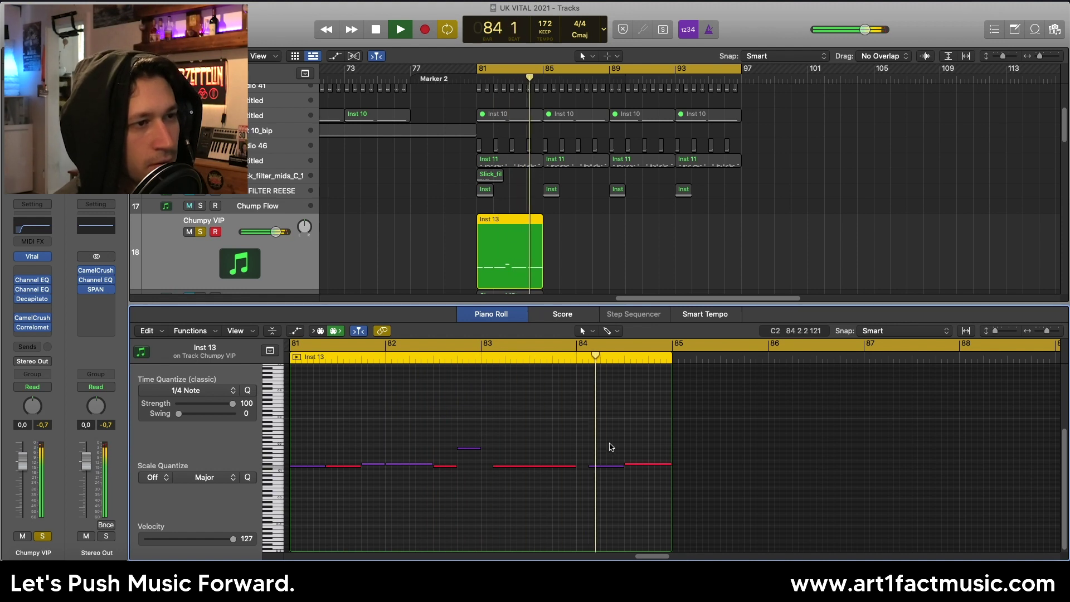
pyautogui.press('space')
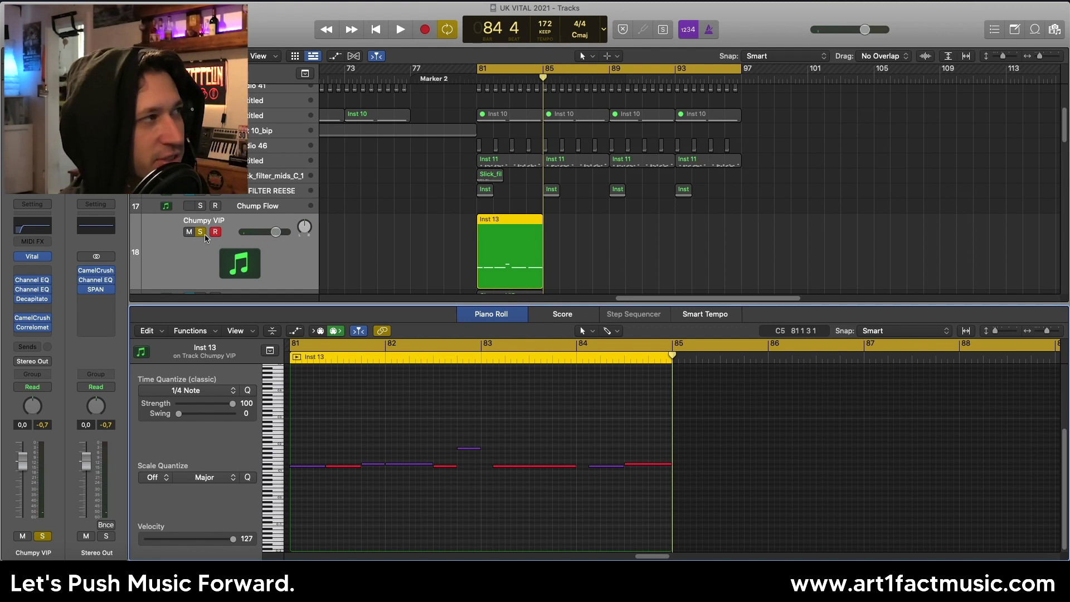
# - Close the Piano Roll, solo the Inst 13_bip audio track, and place its Formant Filter window clear of the regions
pyautogui.press('e')
pyautogui.press('space')
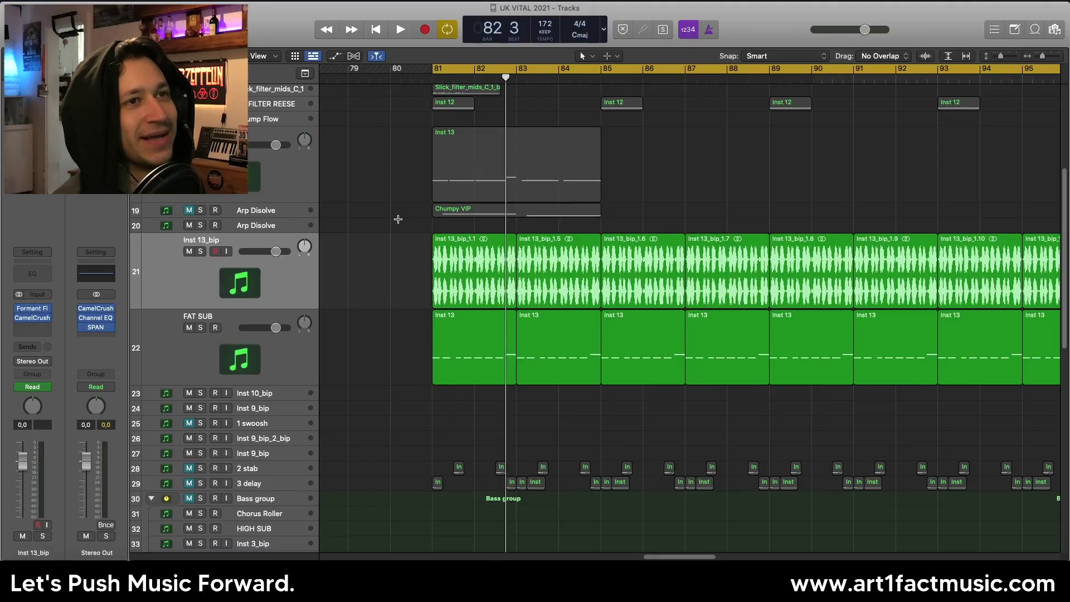
pyautogui.press('super+Left')
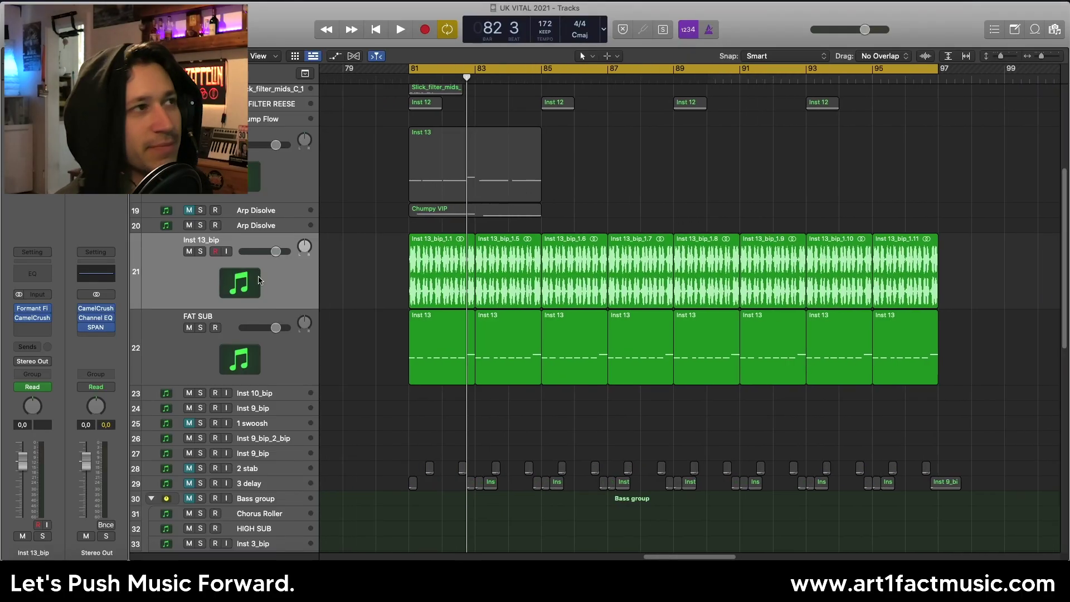
pyautogui.press('s')
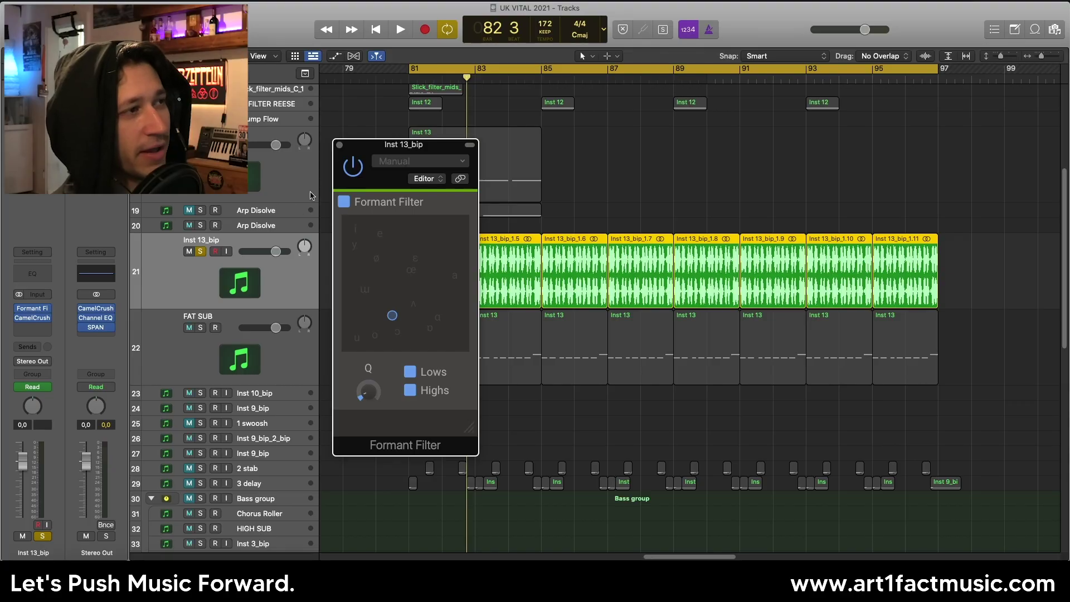
pyautogui.moveTo(370, 149); pyautogui.dragTo(318, 122)
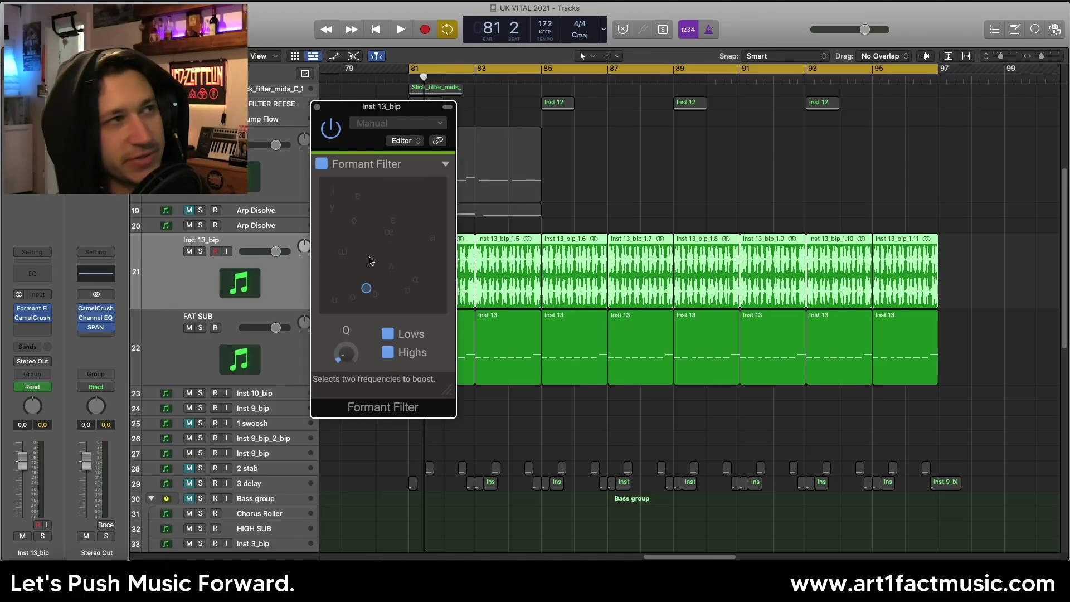
# - Solo the Inst 13_bip track and play it back while watching the Formant Filter's point move between the vowels
pyautogui.click(201, 251)
pyautogui.press('space')
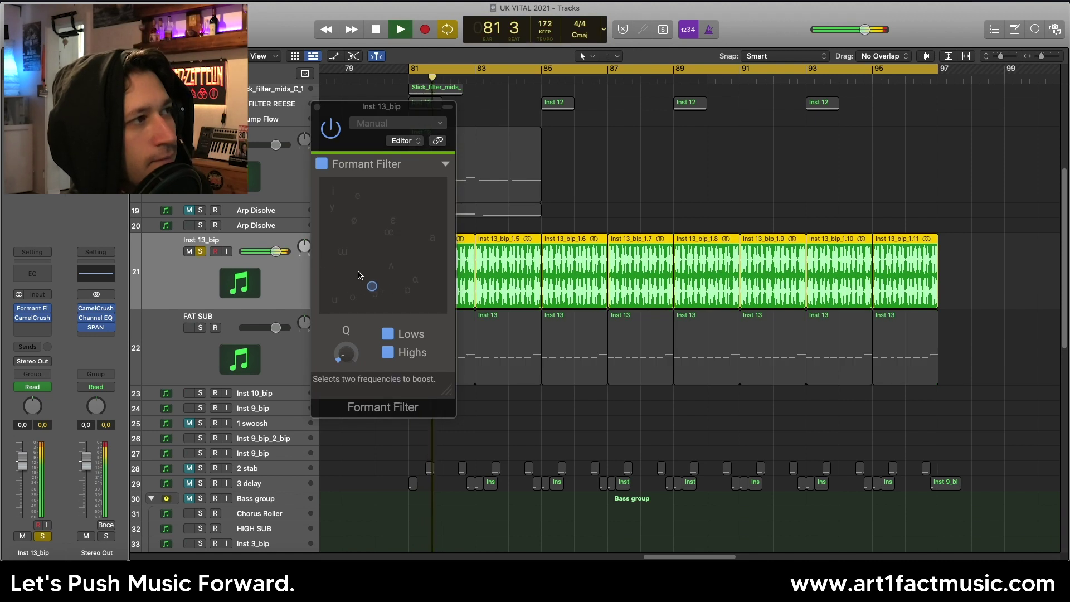
pyautogui.press('space')
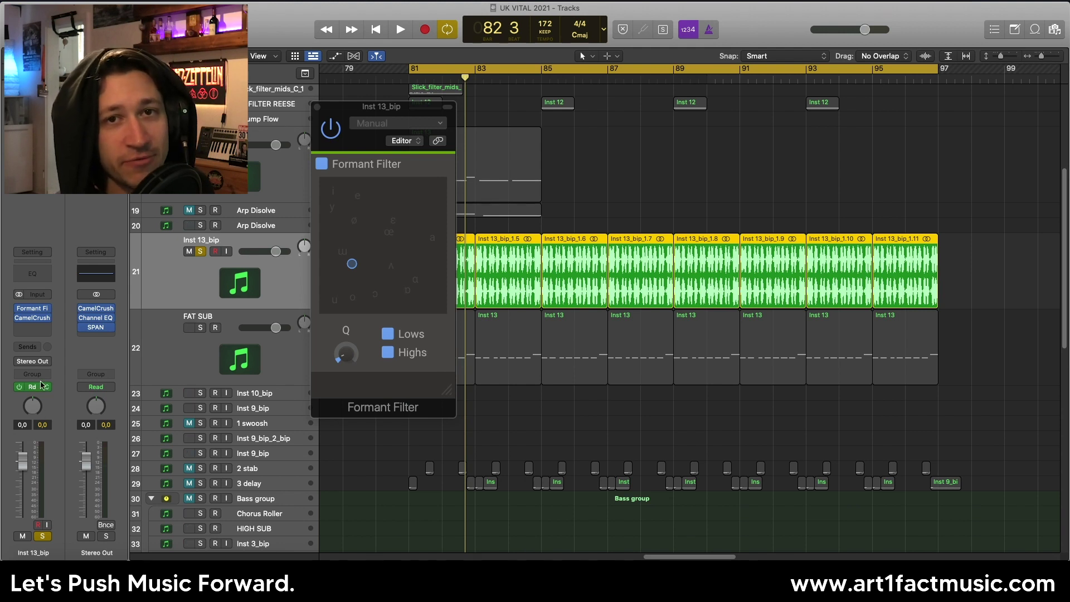
pyautogui.click(634, 194)
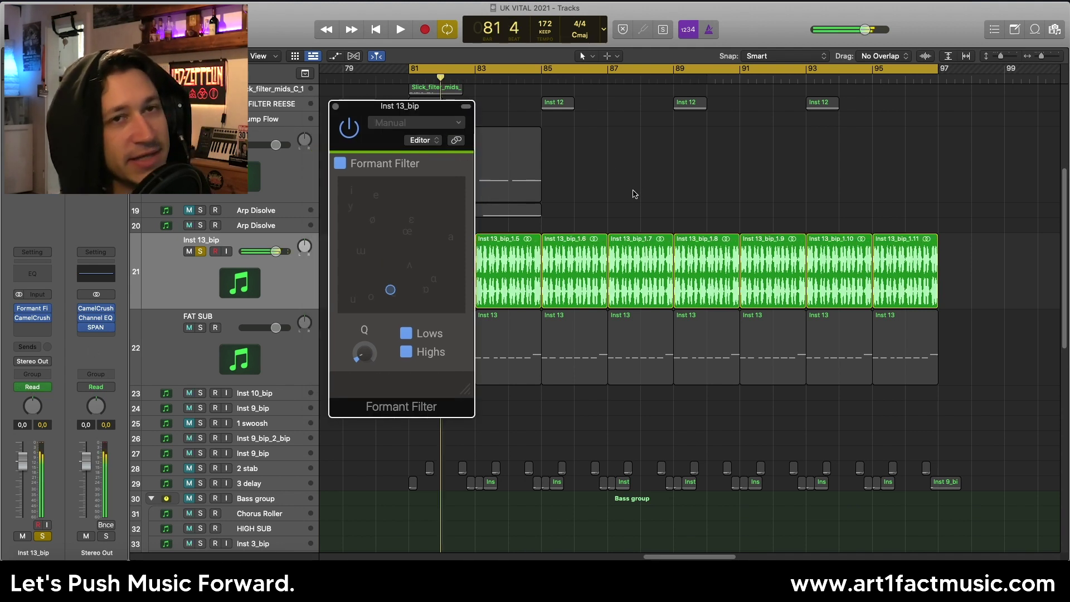
# - Replay the soloed Inst 13_bip bass with the Formant Filter active, stop playback, and bypass the filter
pyautogui.press('space')
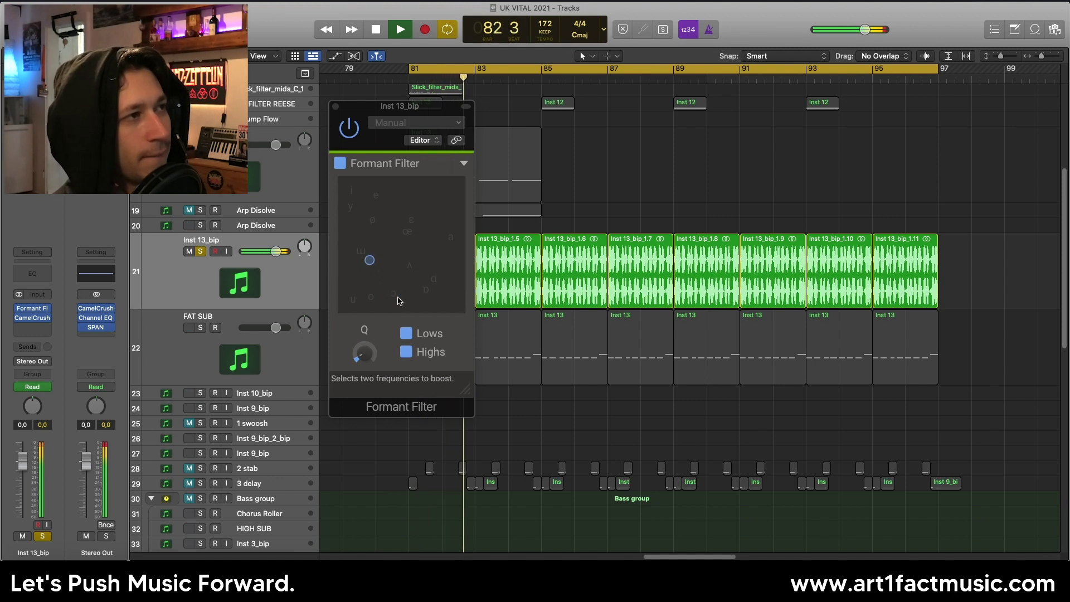
pyautogui.moveTo(386, 295); pyautogui.dragTo(386, 292)
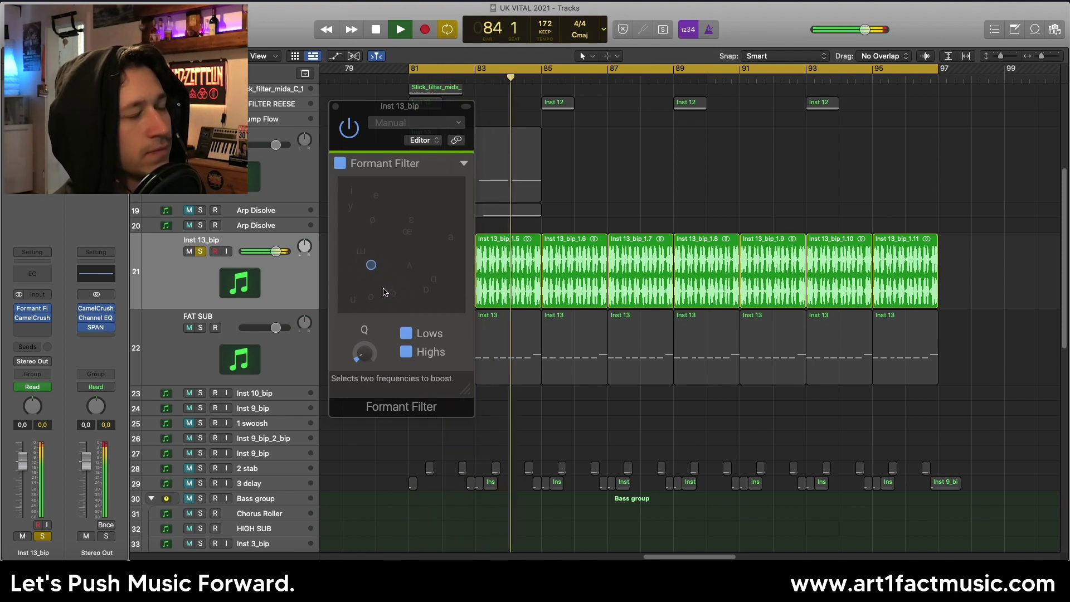
pyautogui.press('space')
pyautogui.click(342, 135)
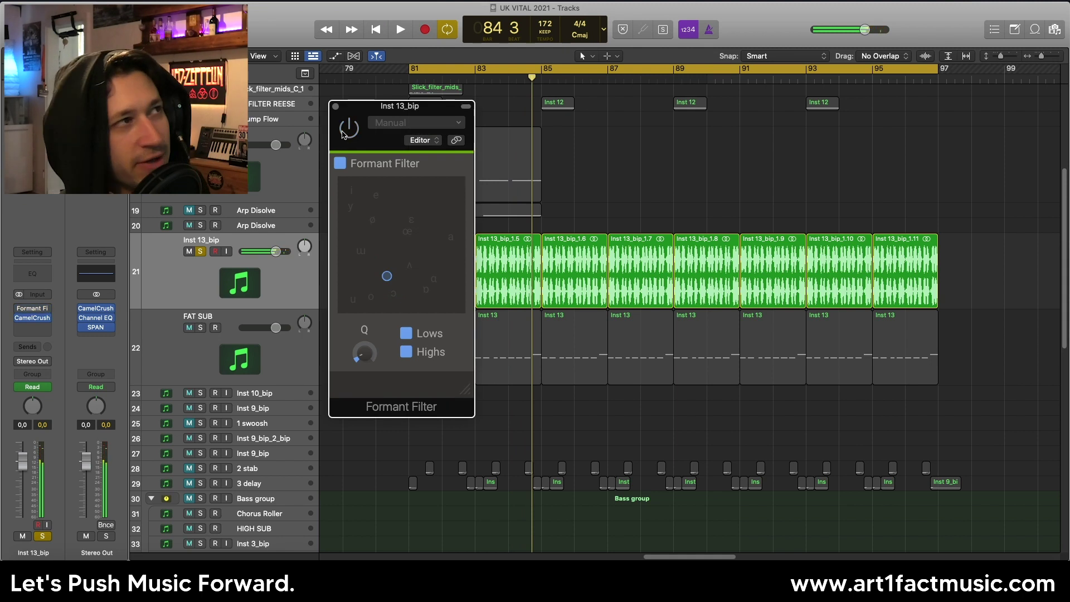
# - Play the soloed Inst 13_bip bass with the Formant Filter bypassed, and replay it unsoloed with the filter enabled alongside the FAT SUB
pyautogui.press('space')
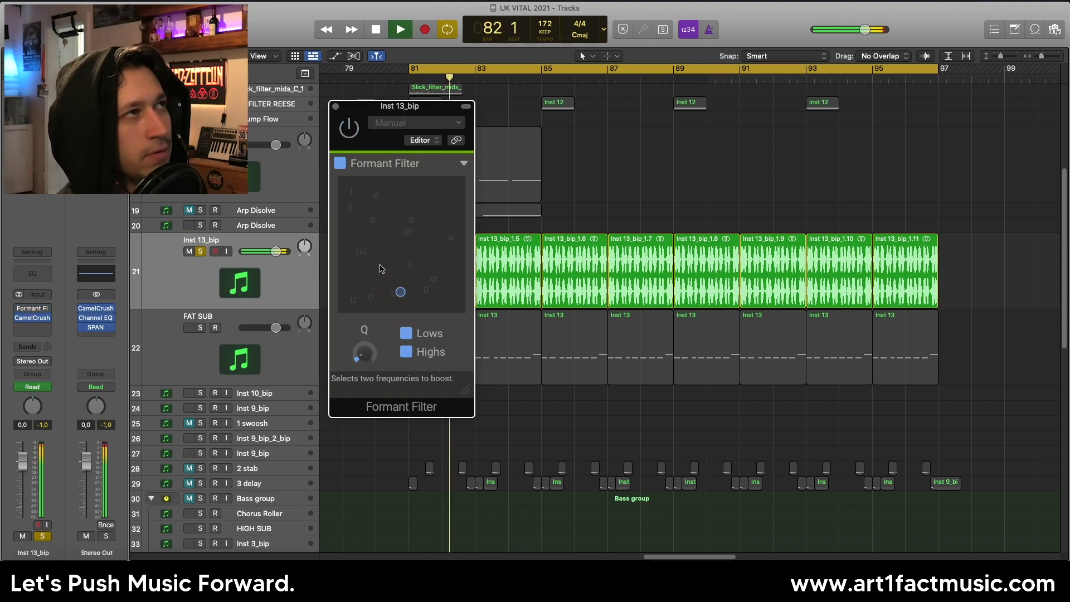
pyautogui.press('space')
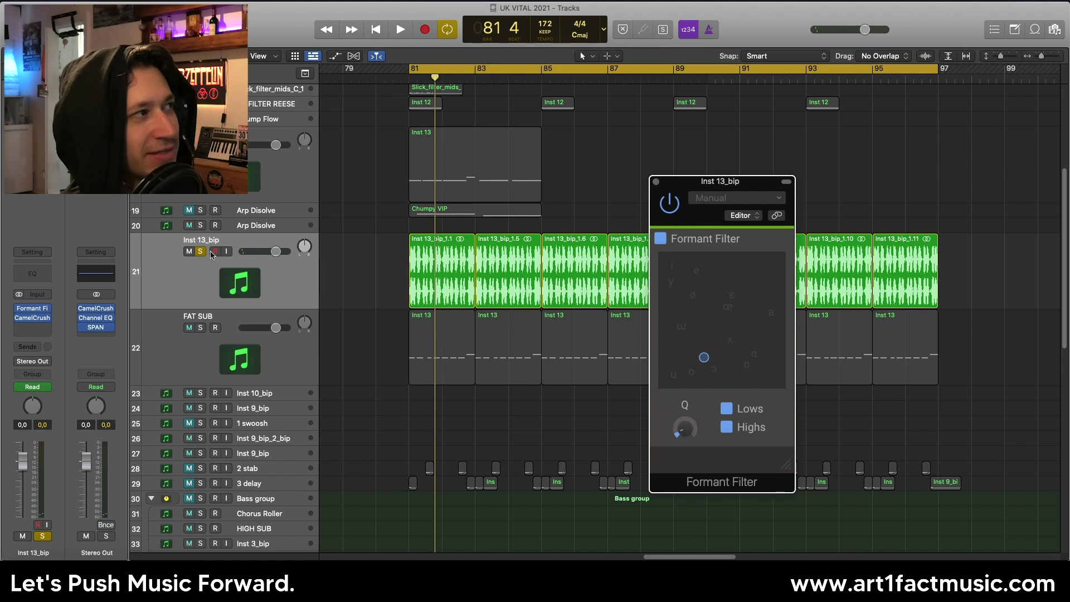
pyautogui.click(201, 253)
pyautogui.press('space')
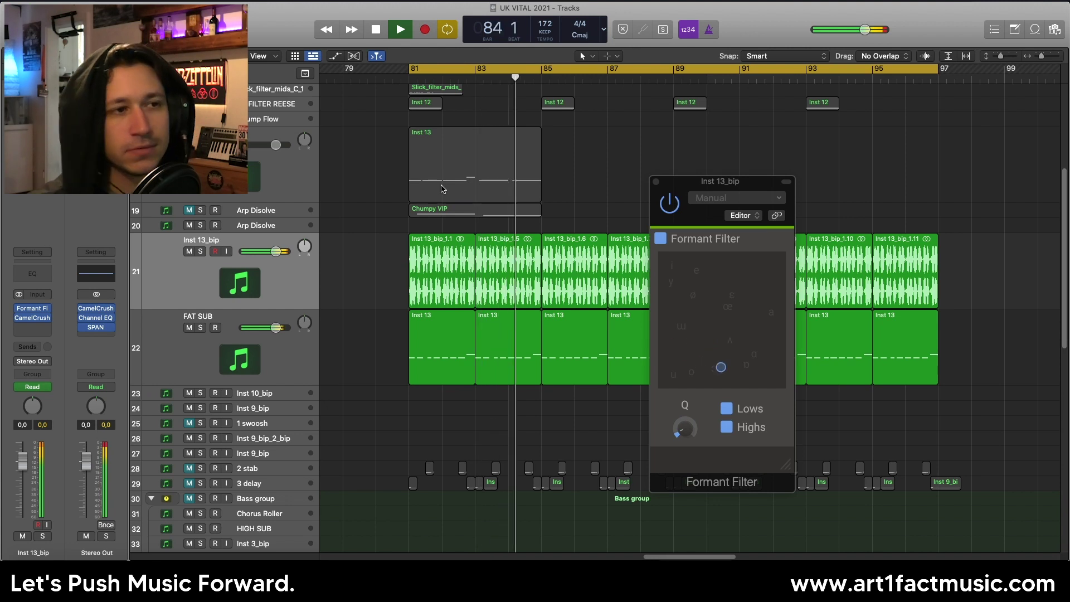
pyautogui.press('space')
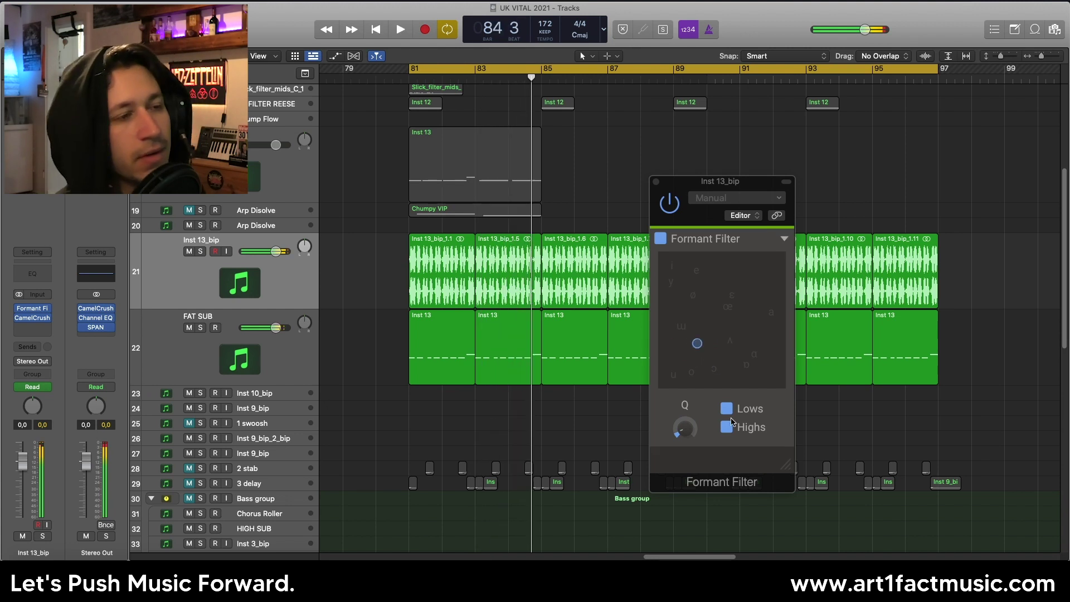
# - Try the Formant Filter's Q at 7.428 on Inst 13_bip during playback, and bring it back down to 3.417
pyautogui.click(684, 424)
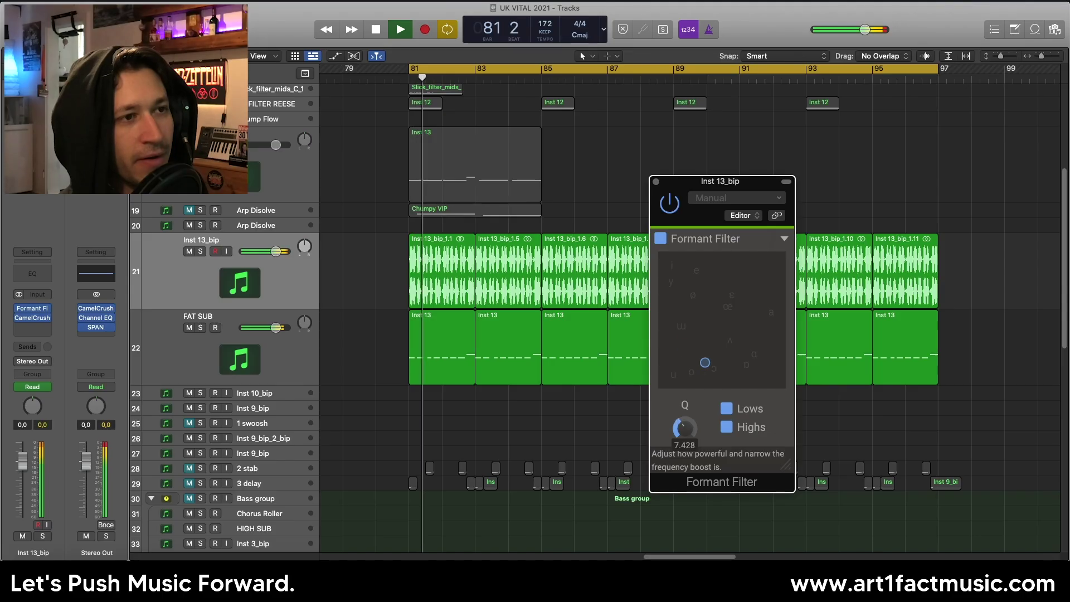
pyautogui.press('space')
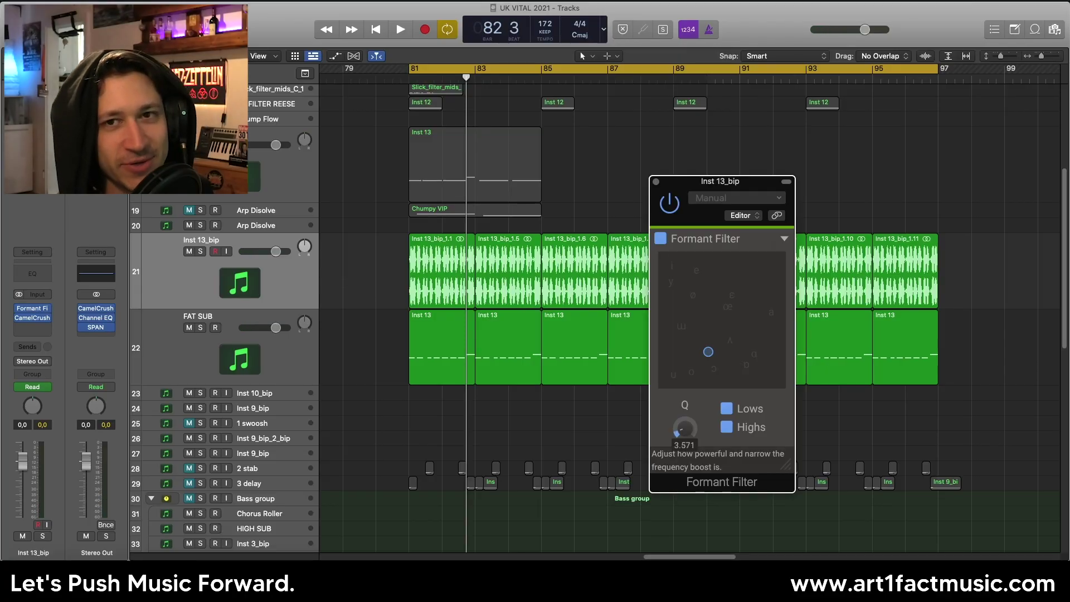
pyautogui.press('space')
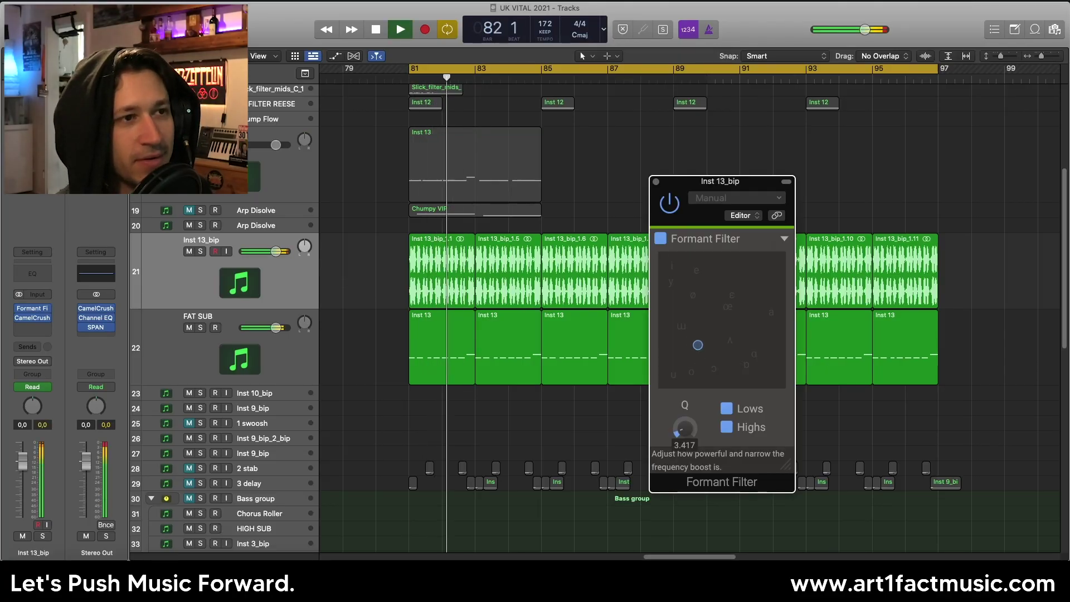